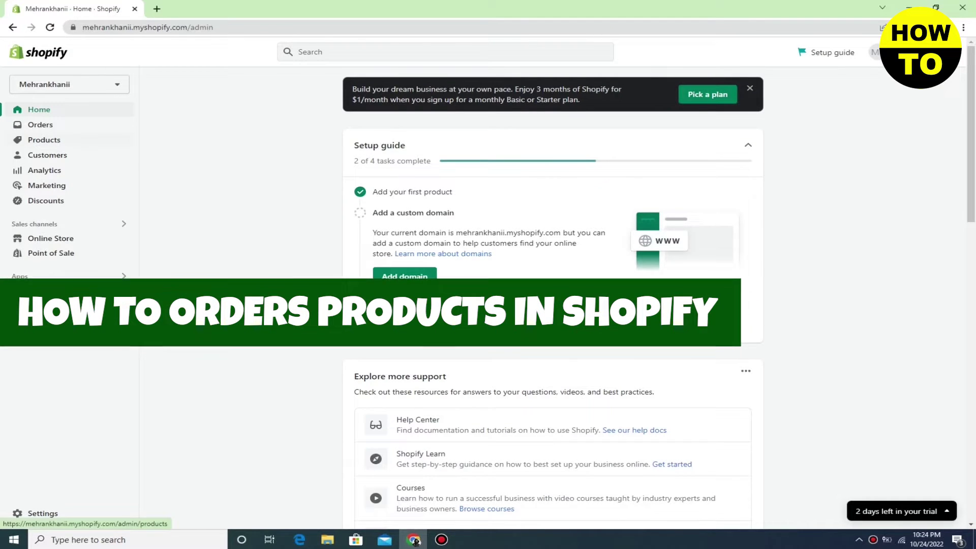
# Open the Products list to see the cell phone and Mac Book products.
pyautogui.click(44, 139)
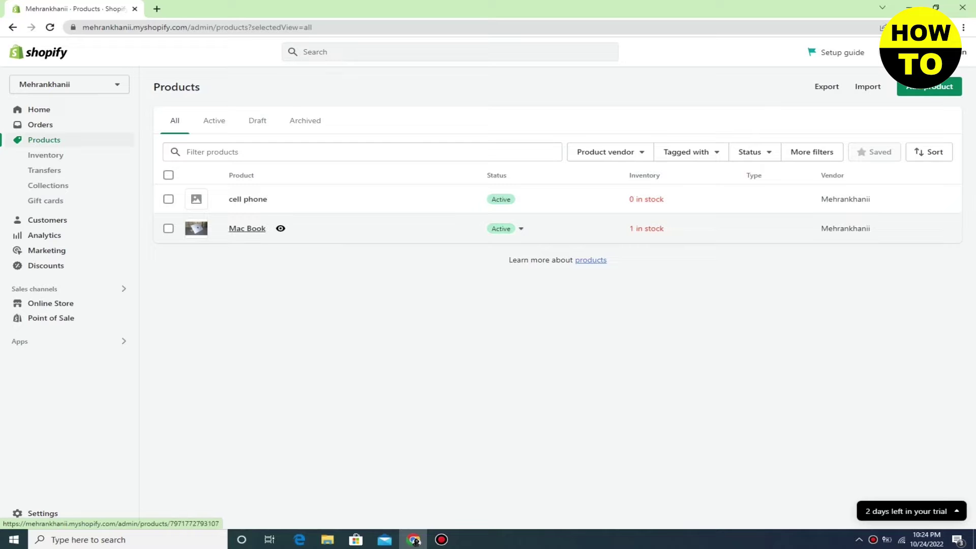
# Open the Mac Book product and review its status options, leaving it Active.
pyautogui.click(247, 228)
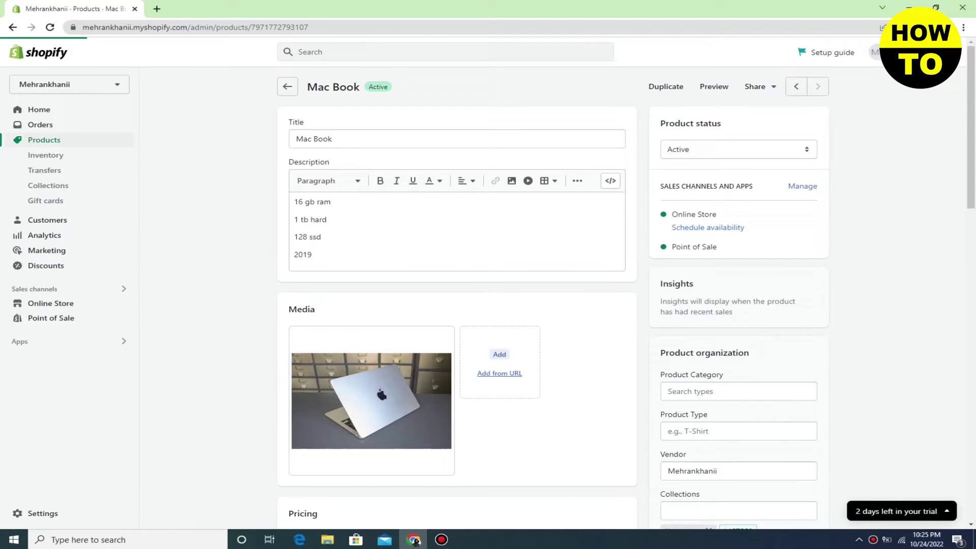
pyautogui.scroll(-3, 488, 305)
pyautogui.scroll(2, 488, 305)
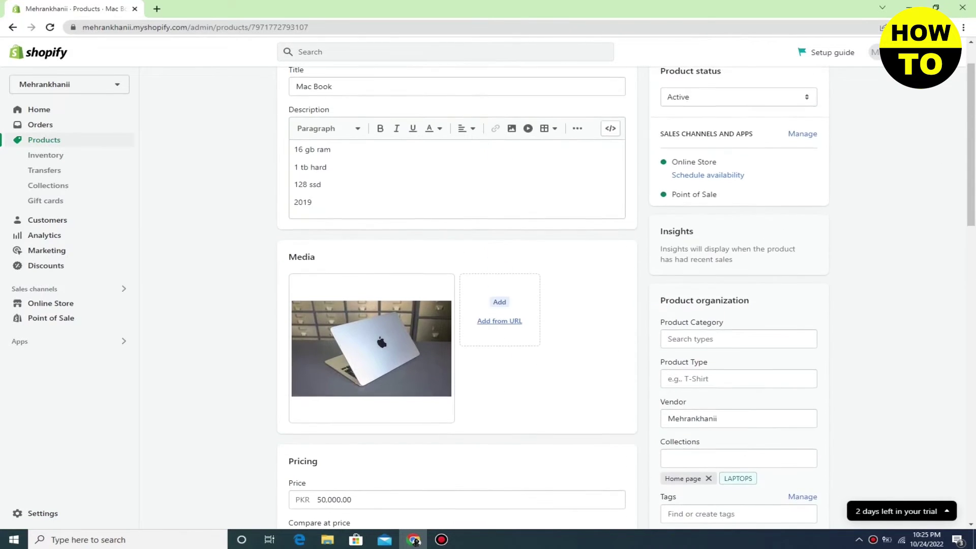
pyautogui.scroll(1, 488, 306)
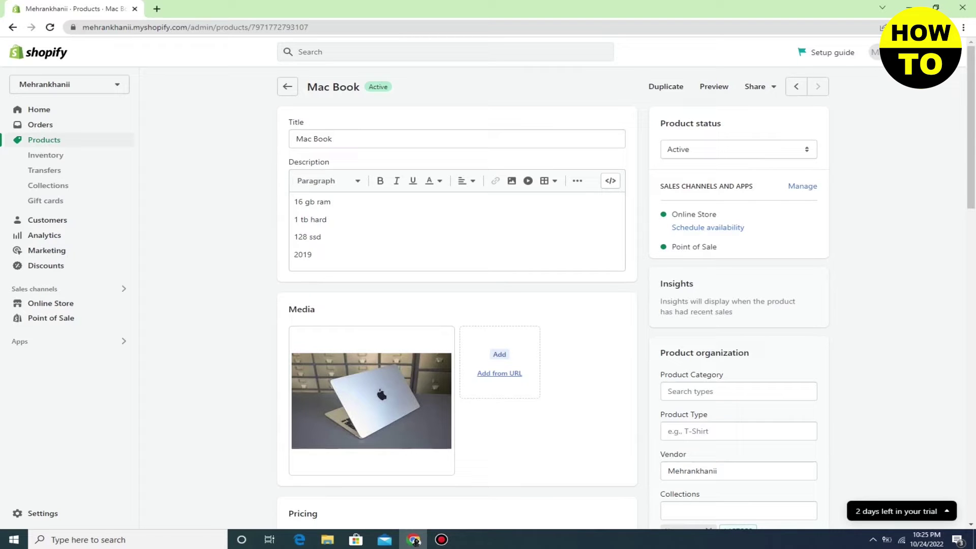
pyautogui.click(738, 148)
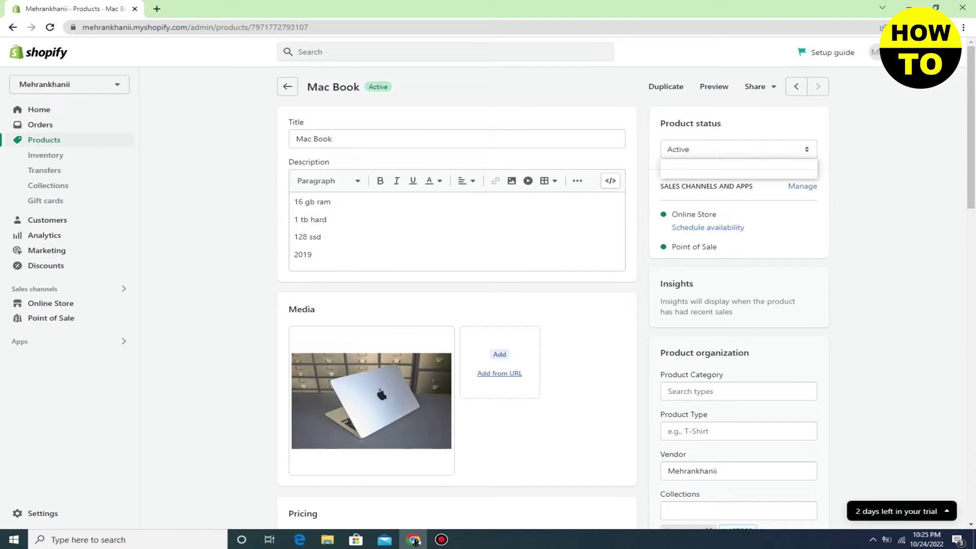
pyautogui.press('Escape')
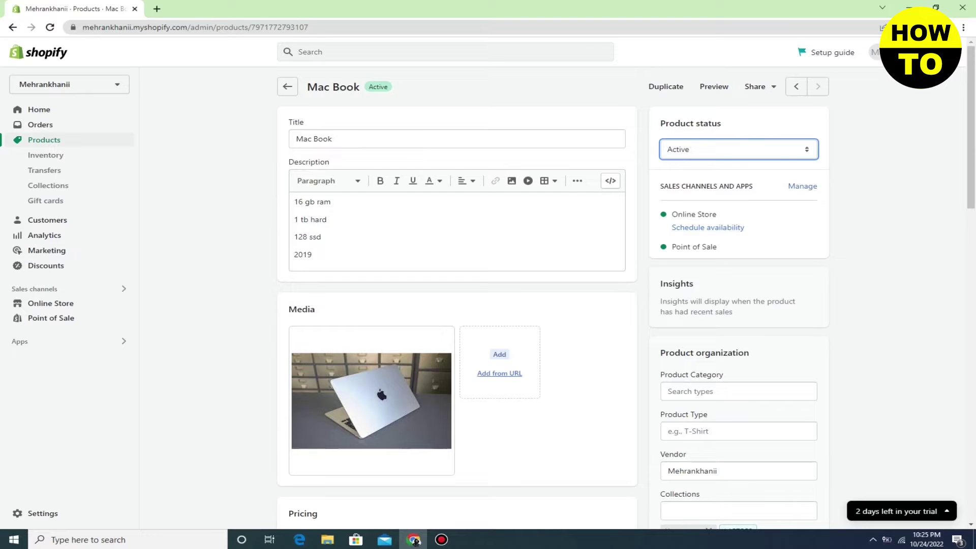
pyautogui.scroll(-2, 458, 306)
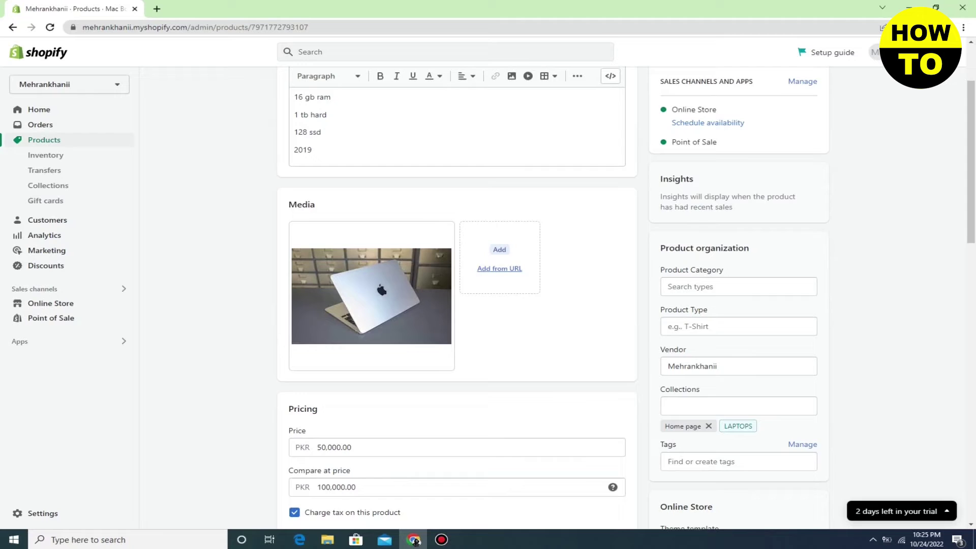
pyautogui.scroll(-1, 458, 305)
pyautogui.scroll(-2, 458, 306)
pyautogui.scroll(-3, 457, 306)
pyautogui.scroll(-1, 459, 305)
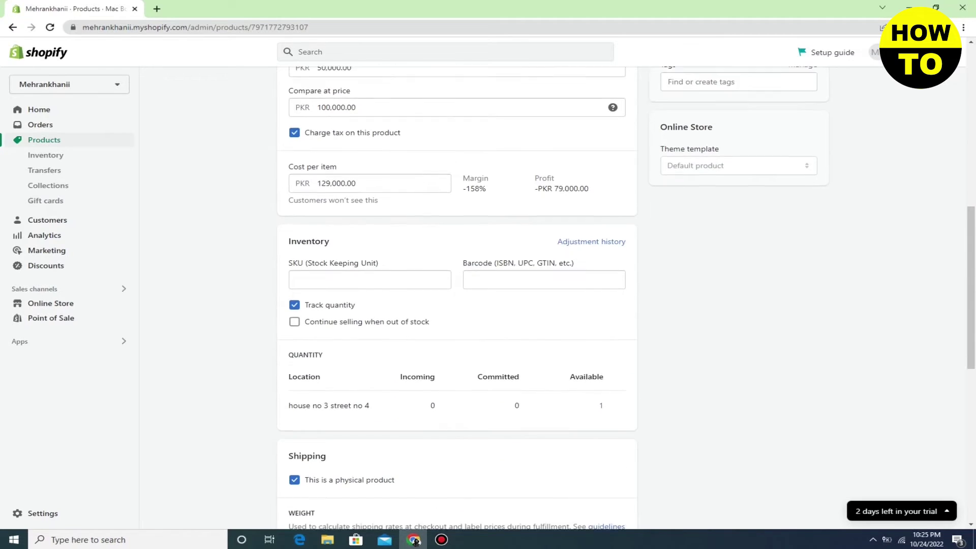
pyautogui.scroll(-2, 458, 305)
pyautogui.scroll(-2, 458, 306)
pyautogui.scroll(-2, 458, 305)
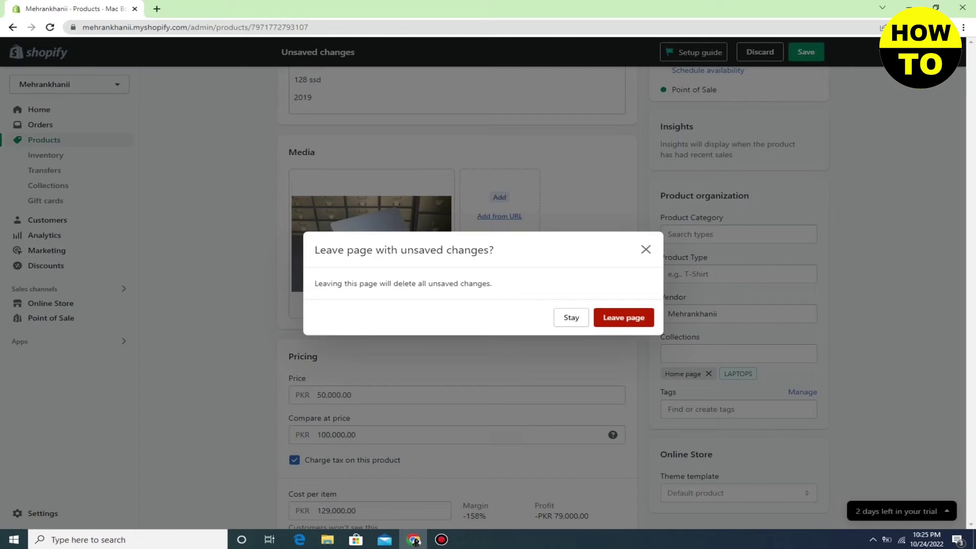
# Discard the Mac Book's unsaved changes and go to Payments settings.
pyautogui.click(624, 318)
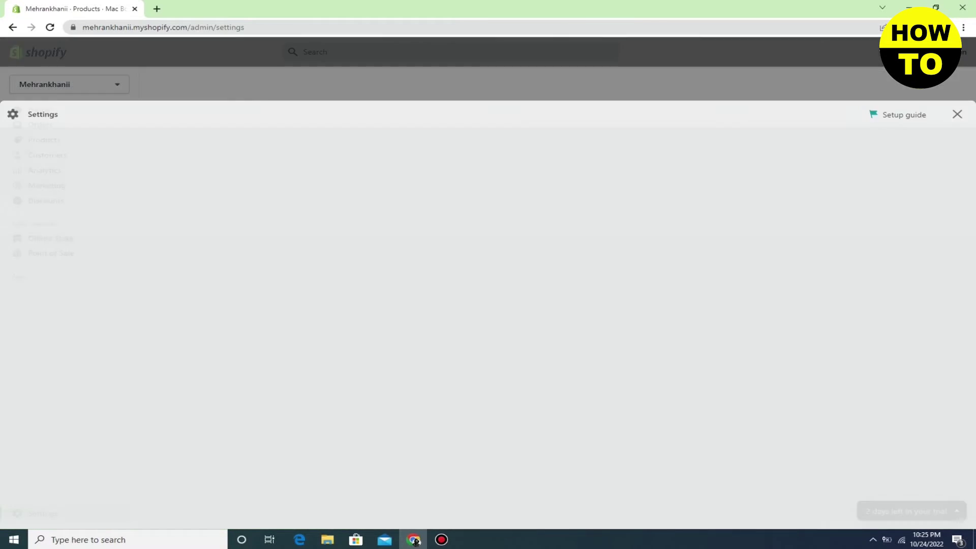
pyautogui.click(196, 251)
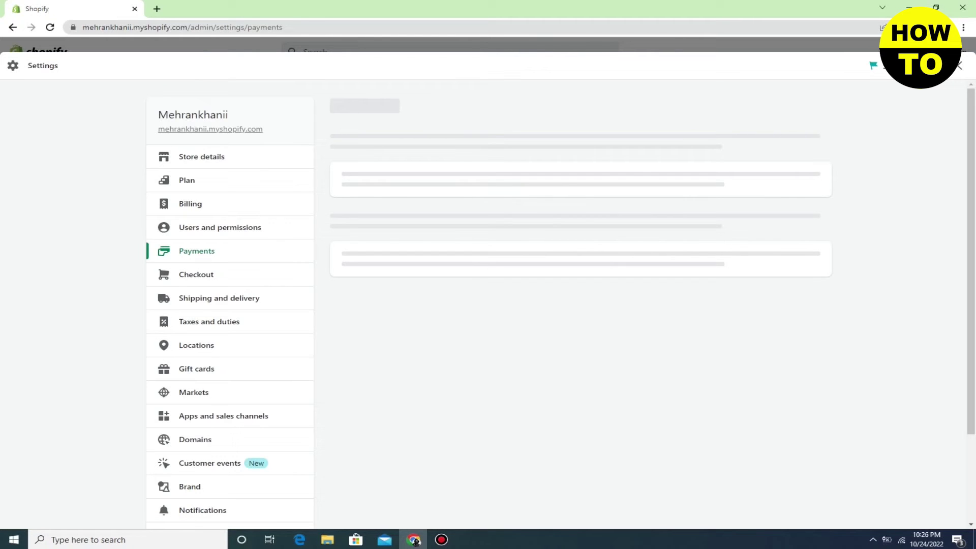
pyautogui.scroll(-2, 489, 305)
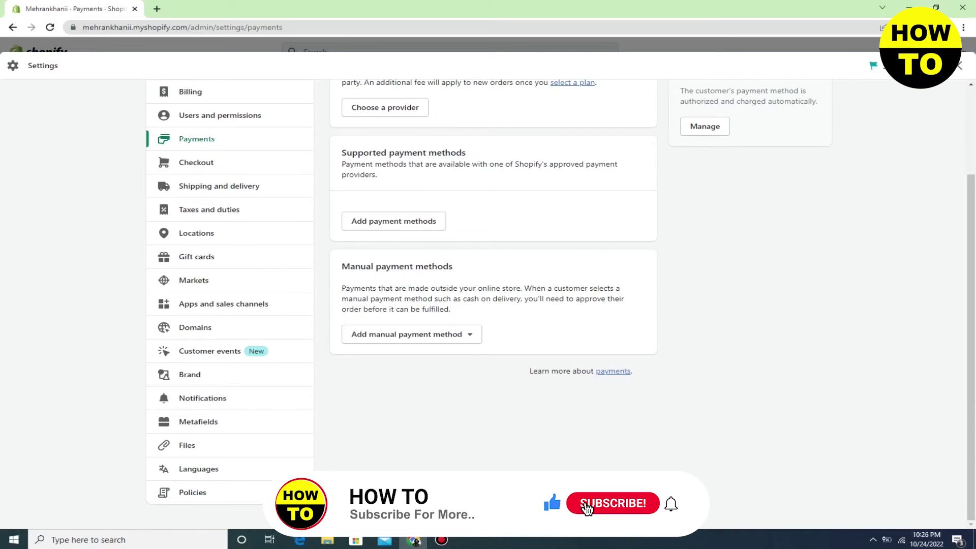
pyautogui.scroll(2, 488, 305)
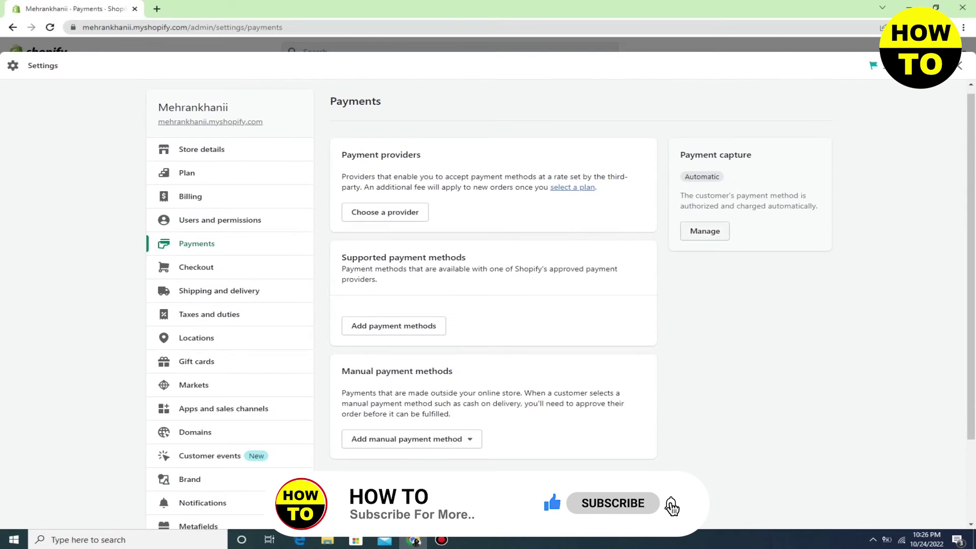
# Review payment capture, leaving it automatic, and start adding a payment method.
pyautogui.click(705, 231)
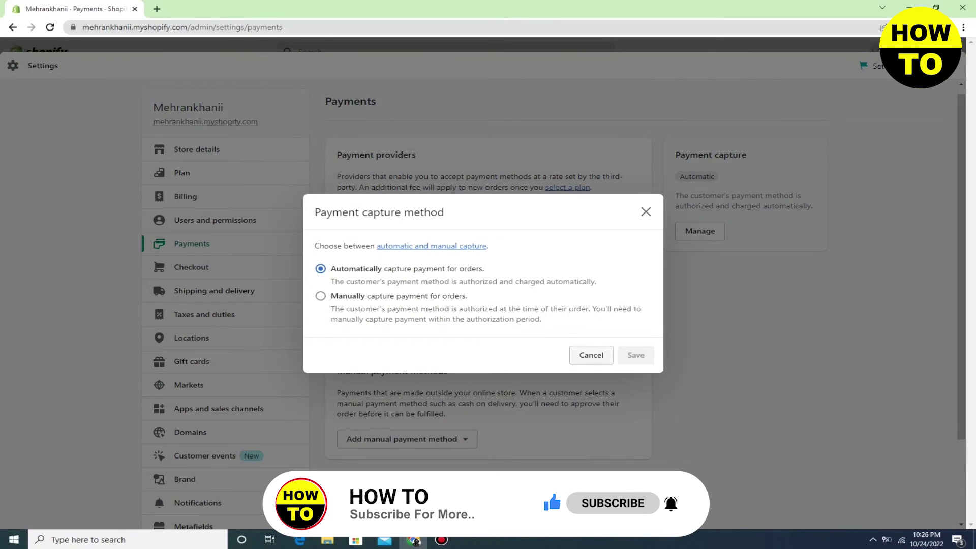
pyautogui.click(592, 355)
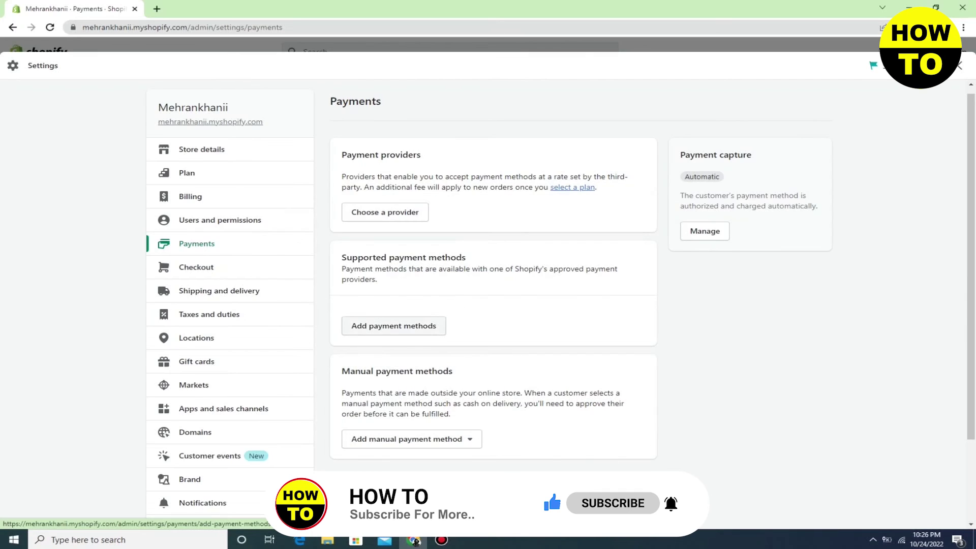
pyautogui.click(394, 326)
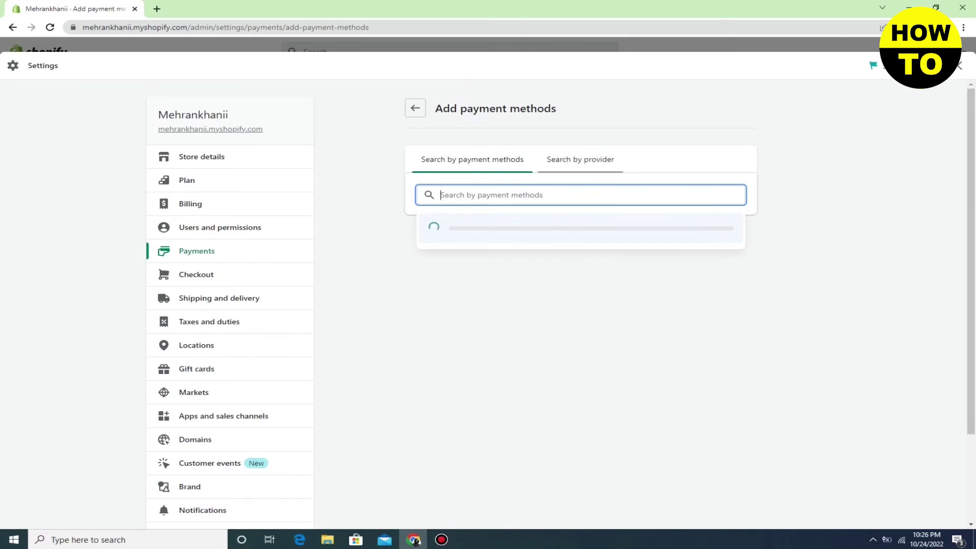
# Find China Payments New through provider search and activate it.
pyautogui.click(580, 159)
pyautogui.click(534, 195)
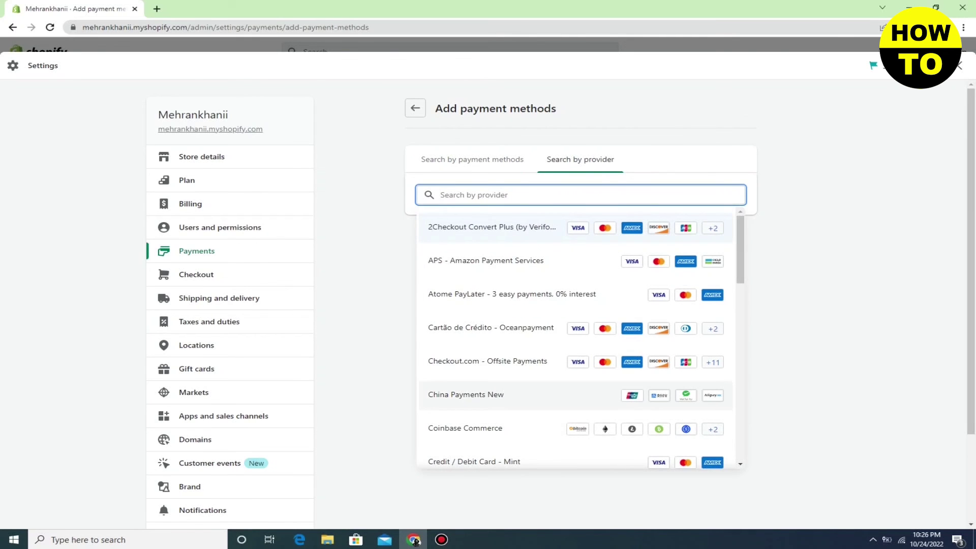
pyautogui.click(466, 395)
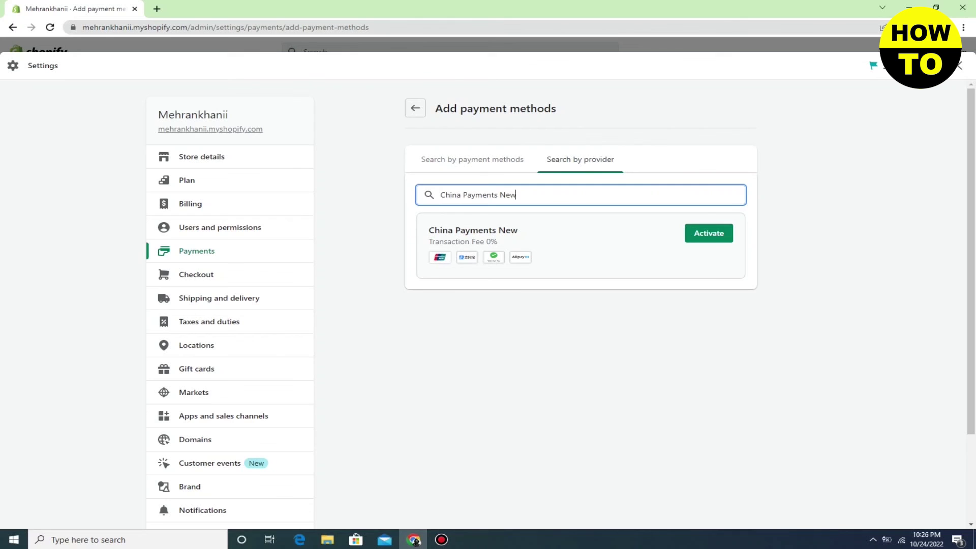
pyautogui.click(709, 233)
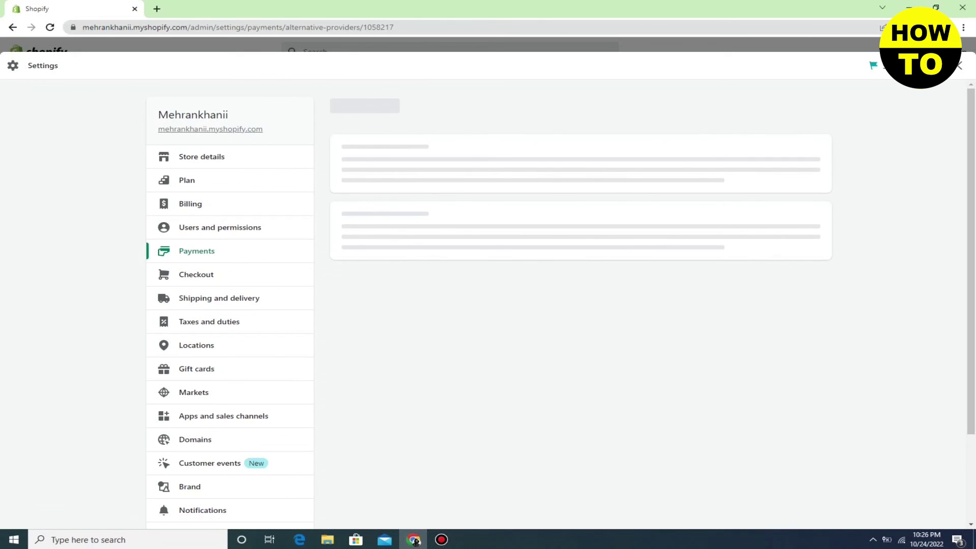